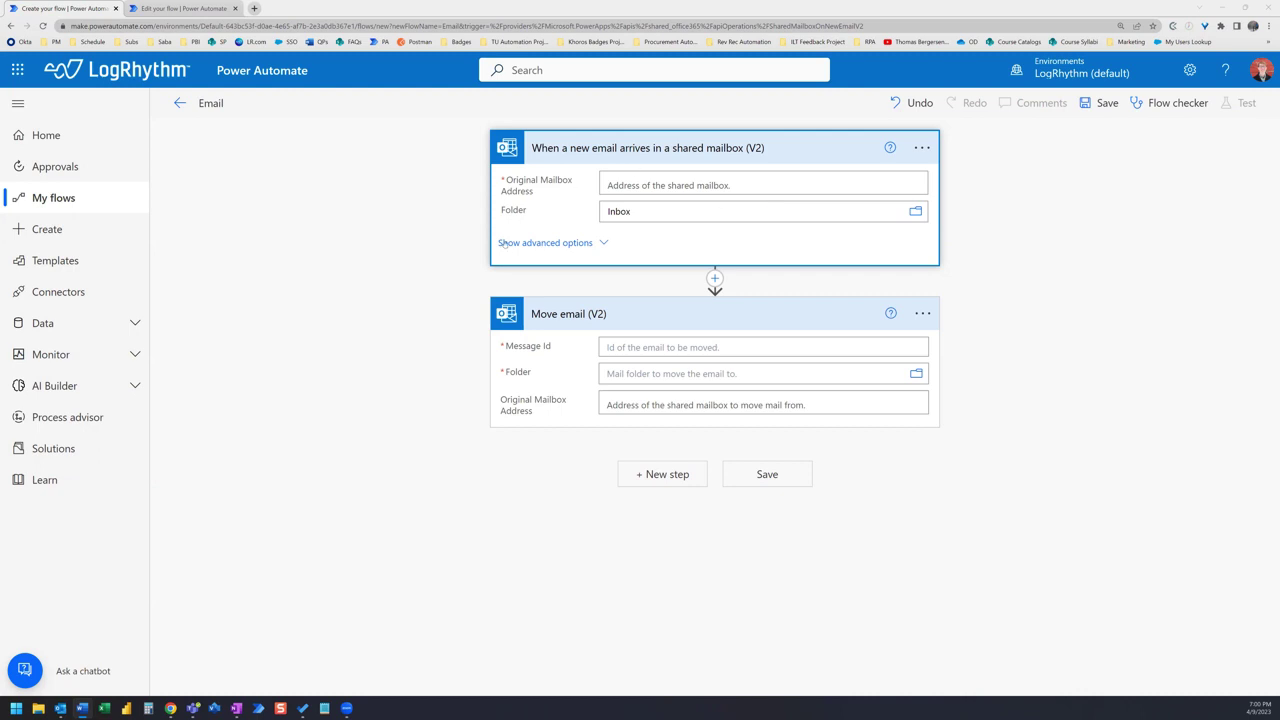
Step: Switch to the browser tab where the Salesforce Query flow is being edited
{"action": "key", "text": "ctrl+Tab"}
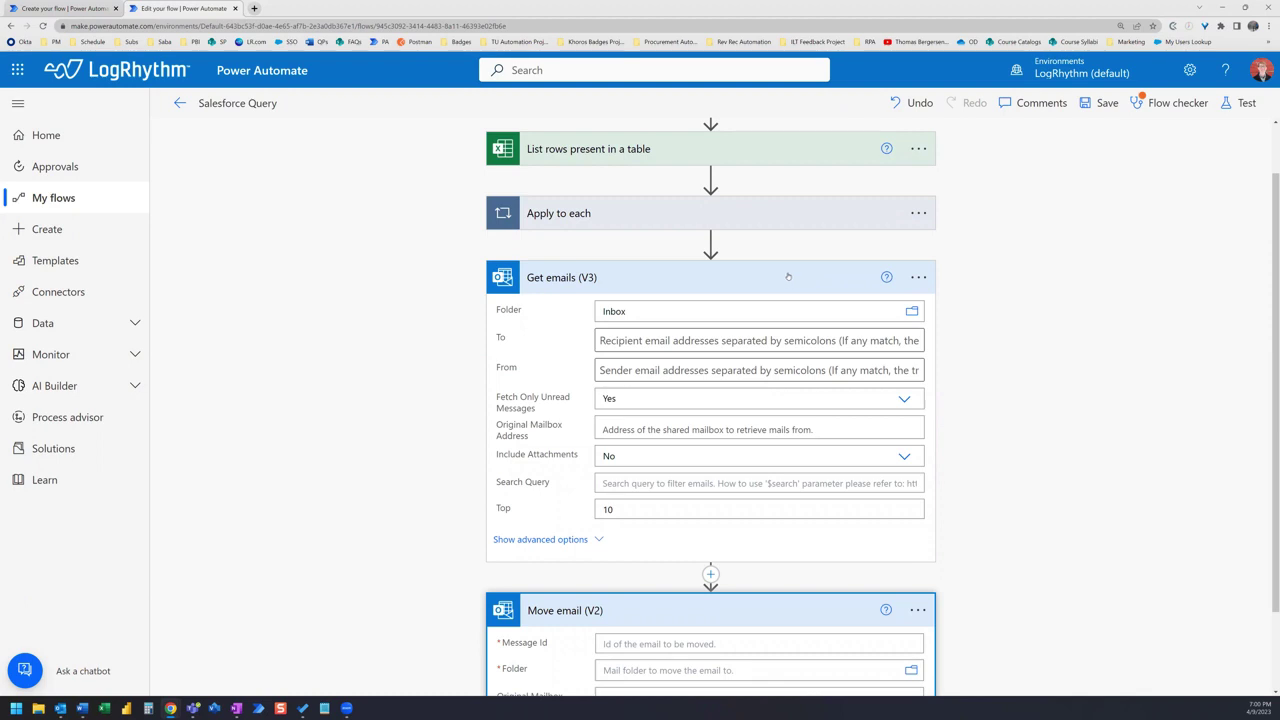
{"action": "scroll", "coordinate": [788, 278], "scroll_direction": "up", "scroll_amount": 1}
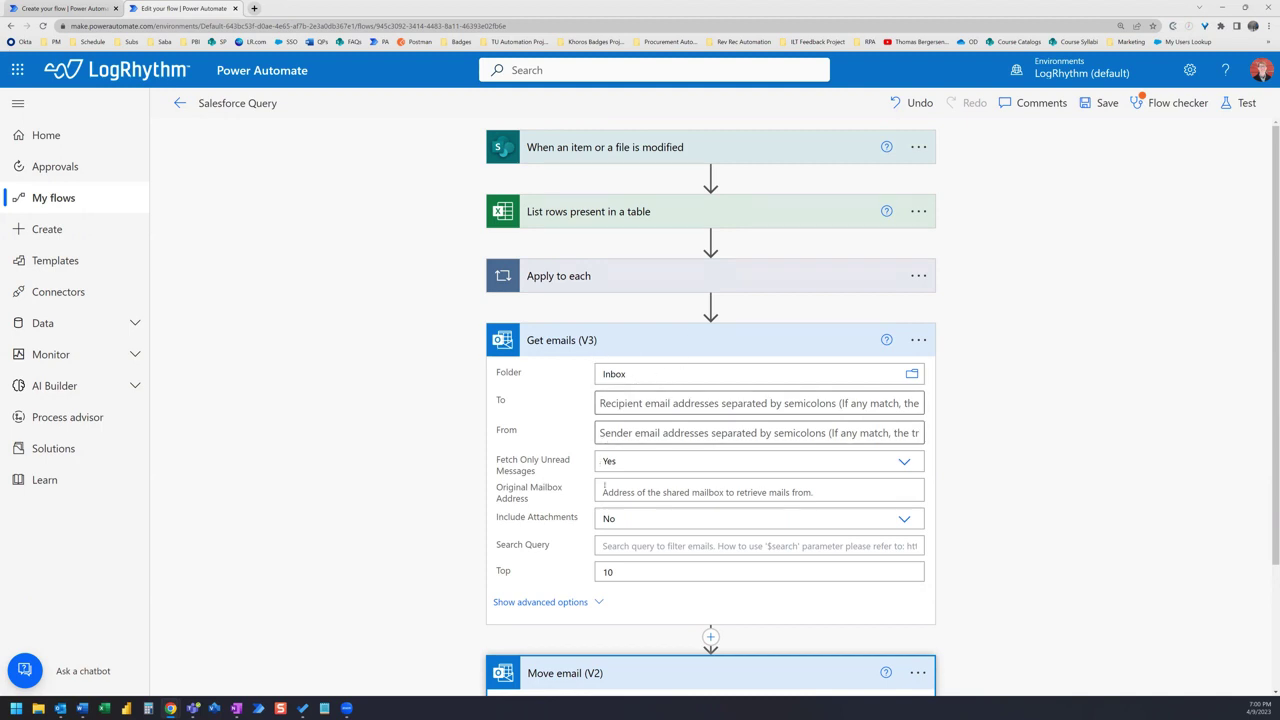
{"action": "left_click", "coordinate": [622, 492]}
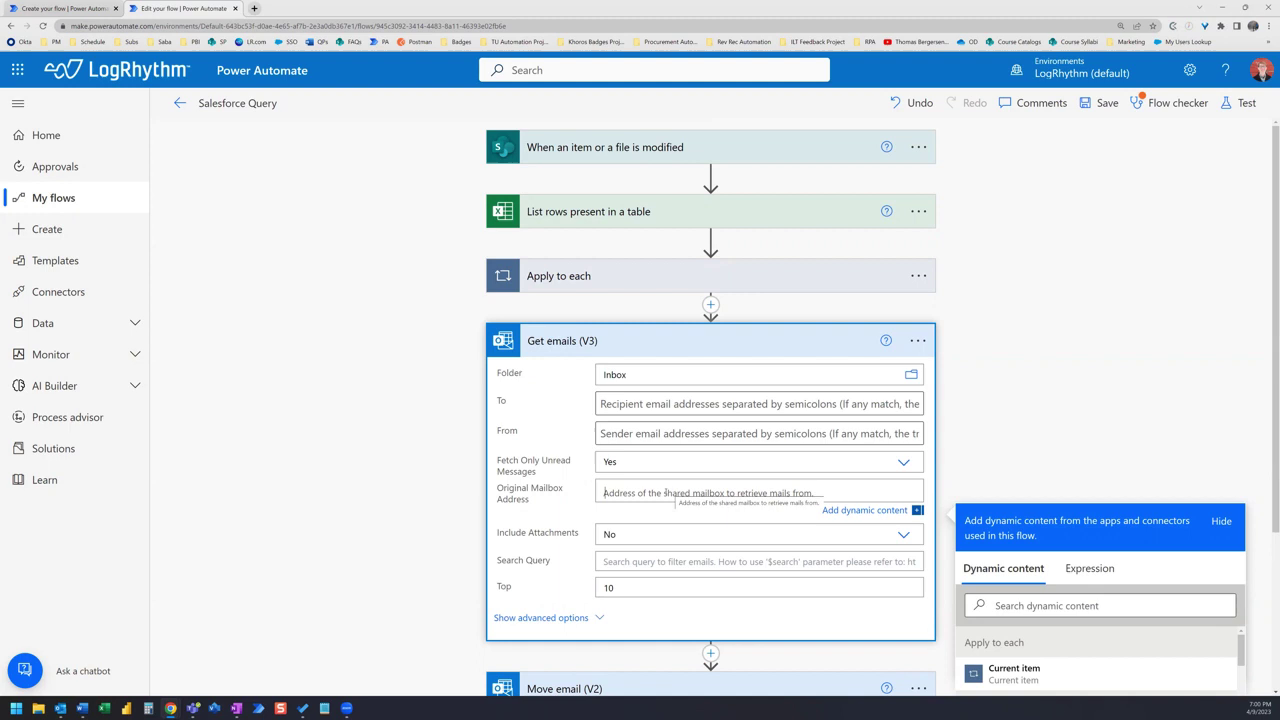
{"action": "left_click", "coordinate": [664, 493]}
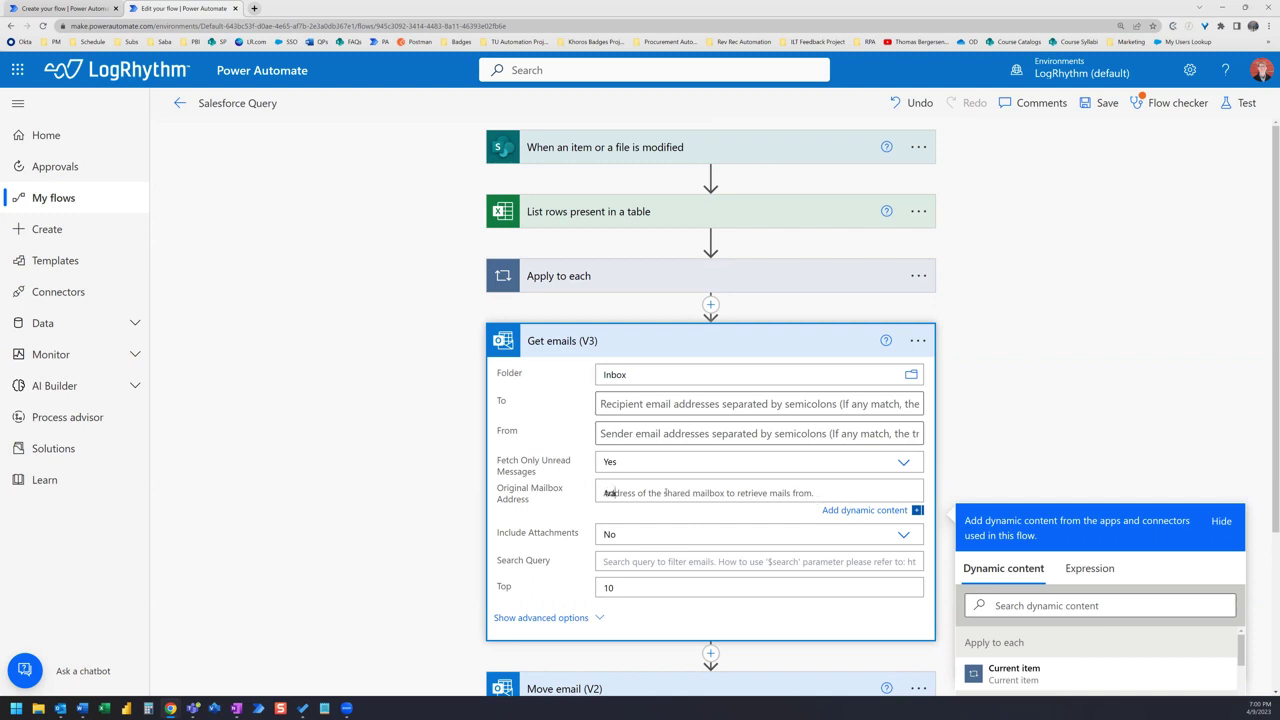
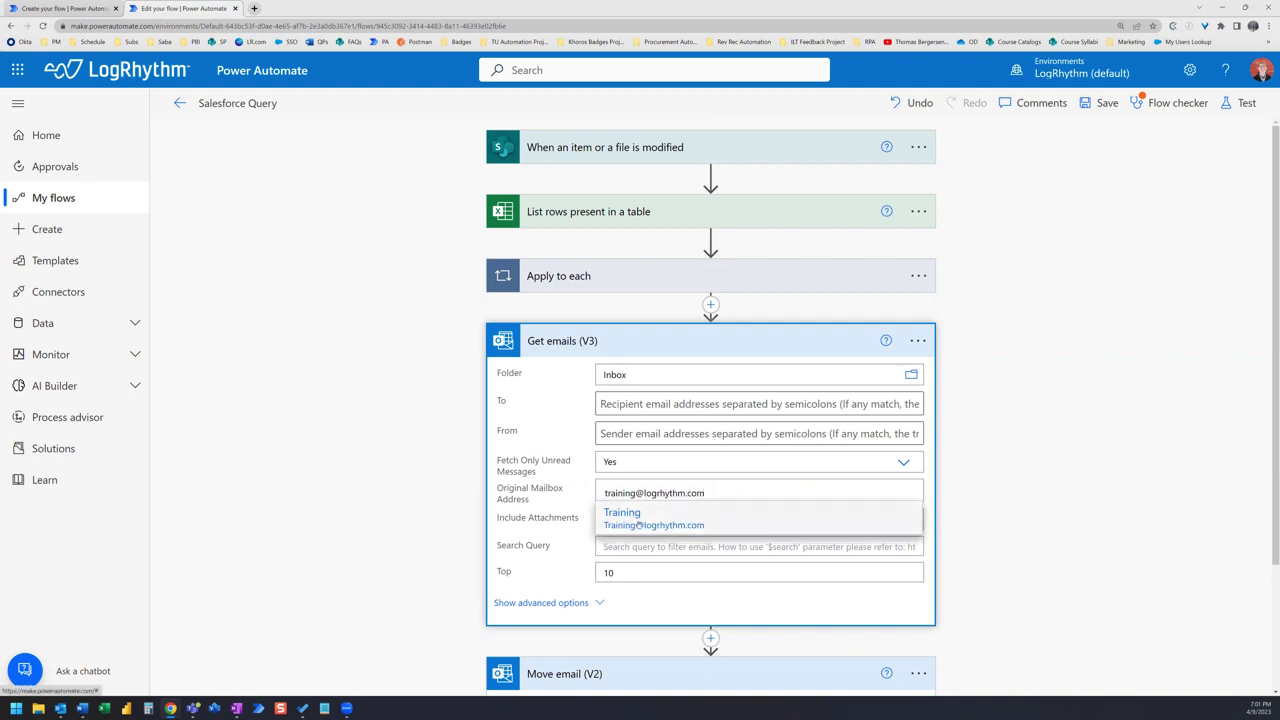
{"action": "left_click", "coordinate": [638, 522]}
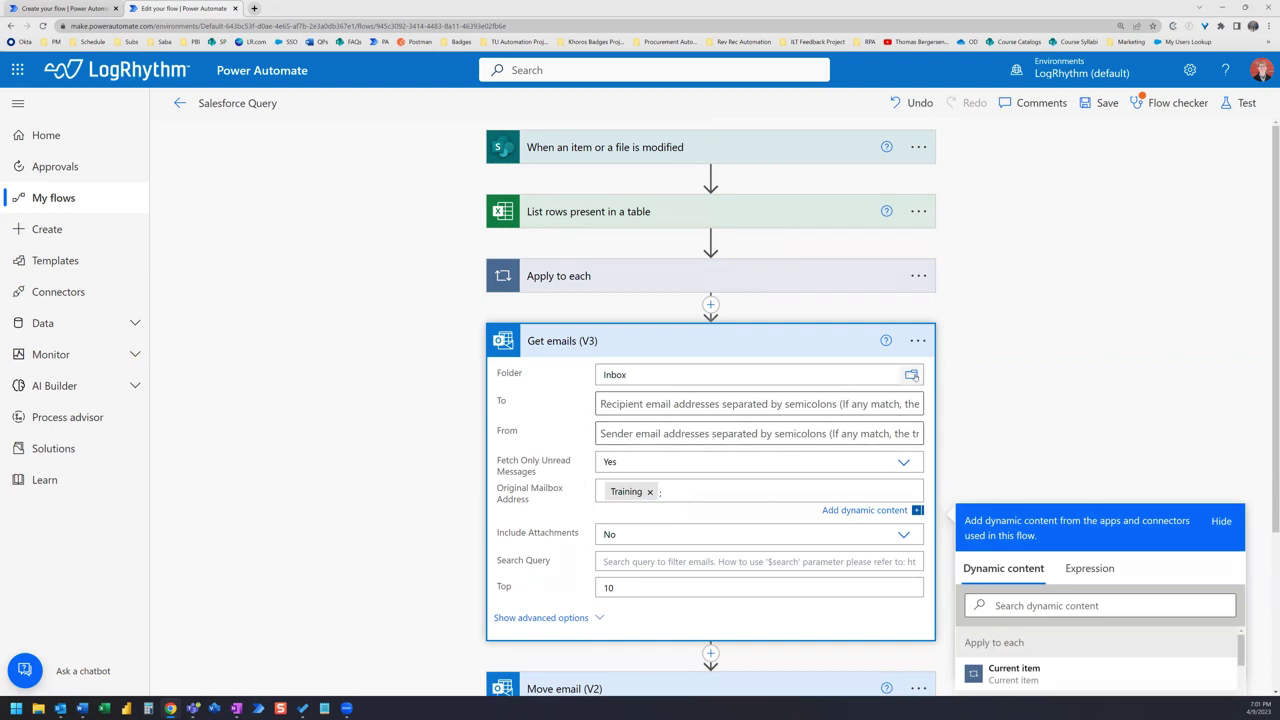
{"action": "left_click", "coordinate": [912, 376]}
{"action": "scroll", "coordinate": [1082, 197], "scroll_direction": "up", "scroll_amount": 2}
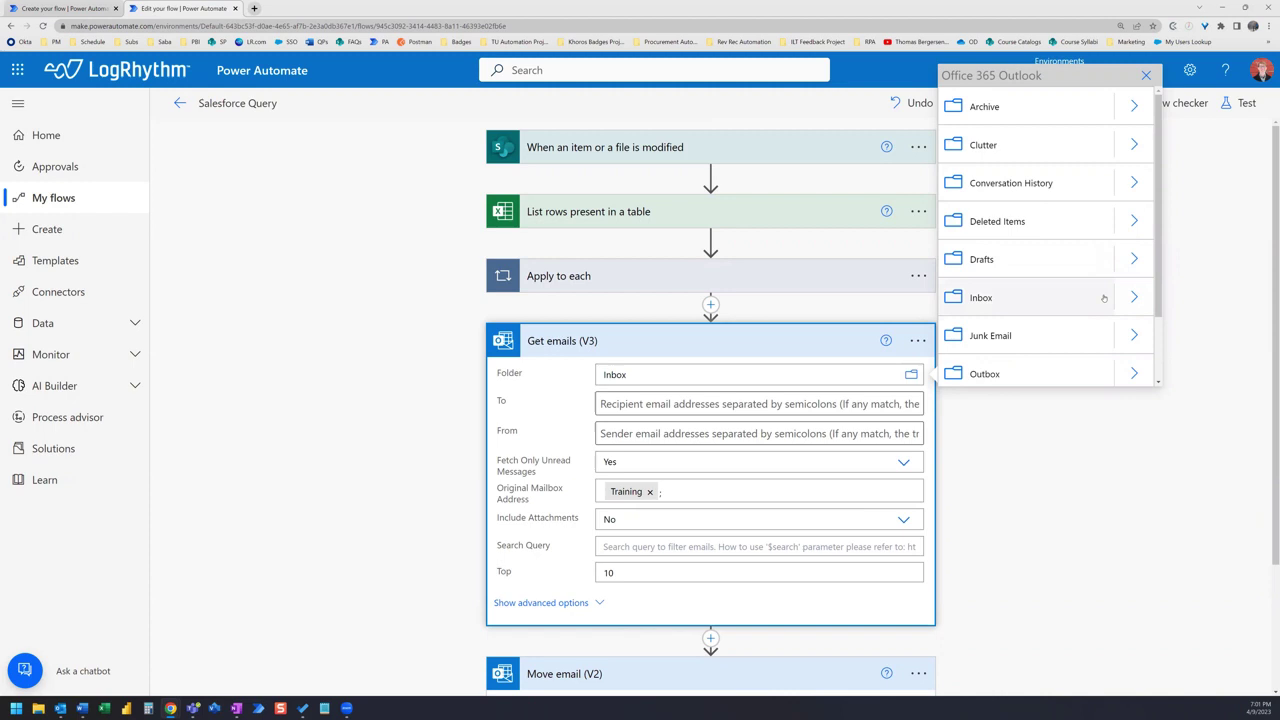
{"action": "left_click", "coordinate": [1134, 297]}
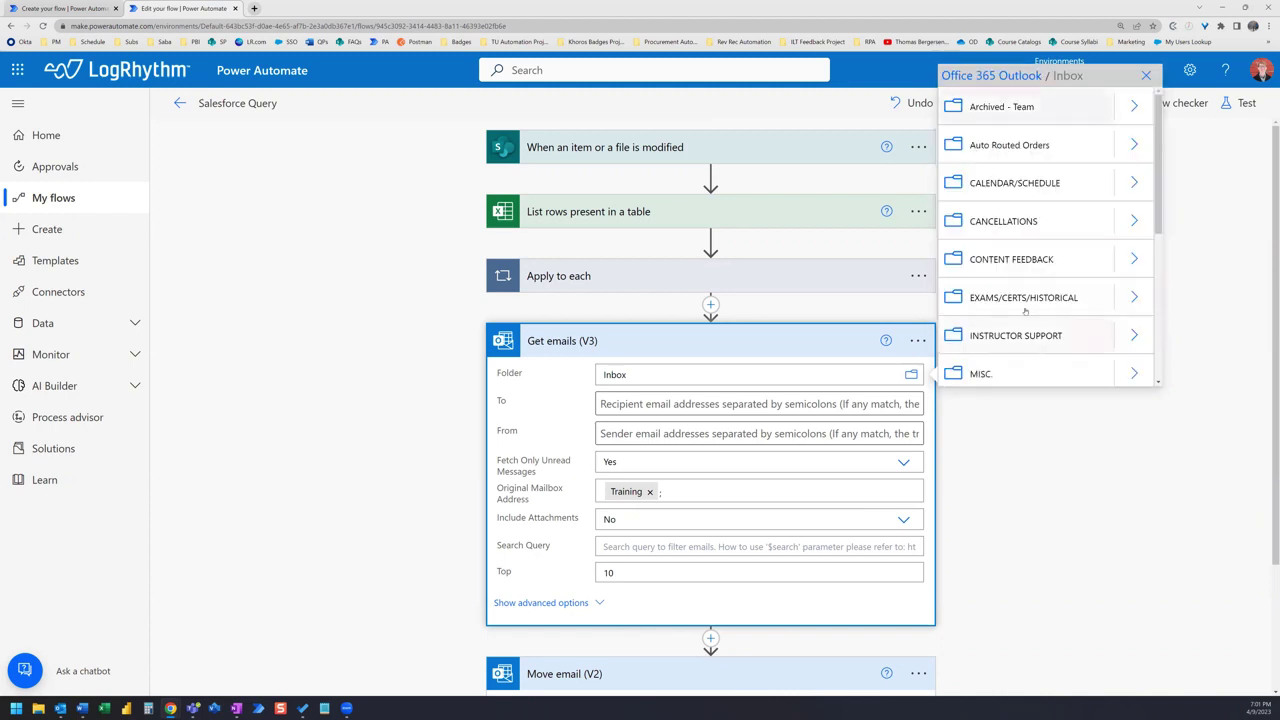
{"action": "scroll", "coordinate": [1024, 311], "scroll_direction": "down", "scroll_amount": 3}
{"action": "scroll", "coordinate": [1016, 311], "scroll_direction": "down", "scroll_amount": 2}
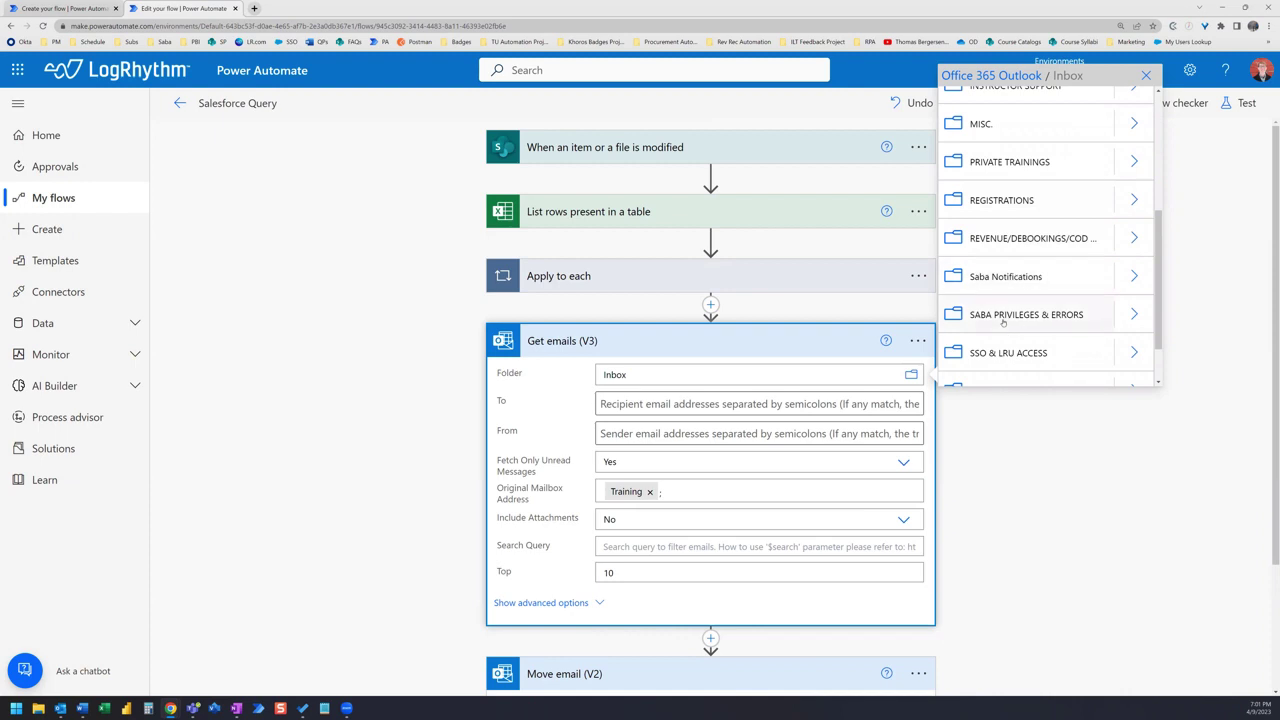
{"action": "left_click", "coordinate": [389, 396]}
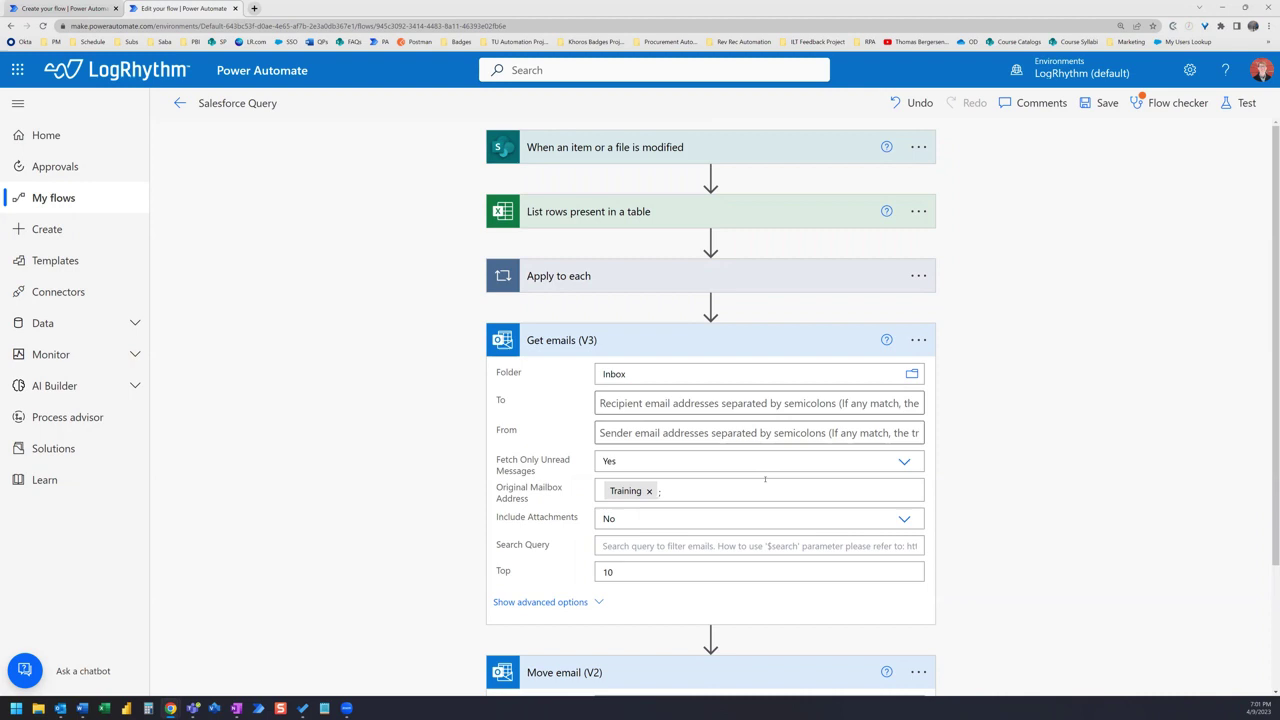
Step: Fill Move email's Message Id with Get emails' Message Id, creating an Apply to each 2 loop
{"action": "scroll", "coordinate": [765, 480], "scroll_direction": "down", "scroll_amount": 3}
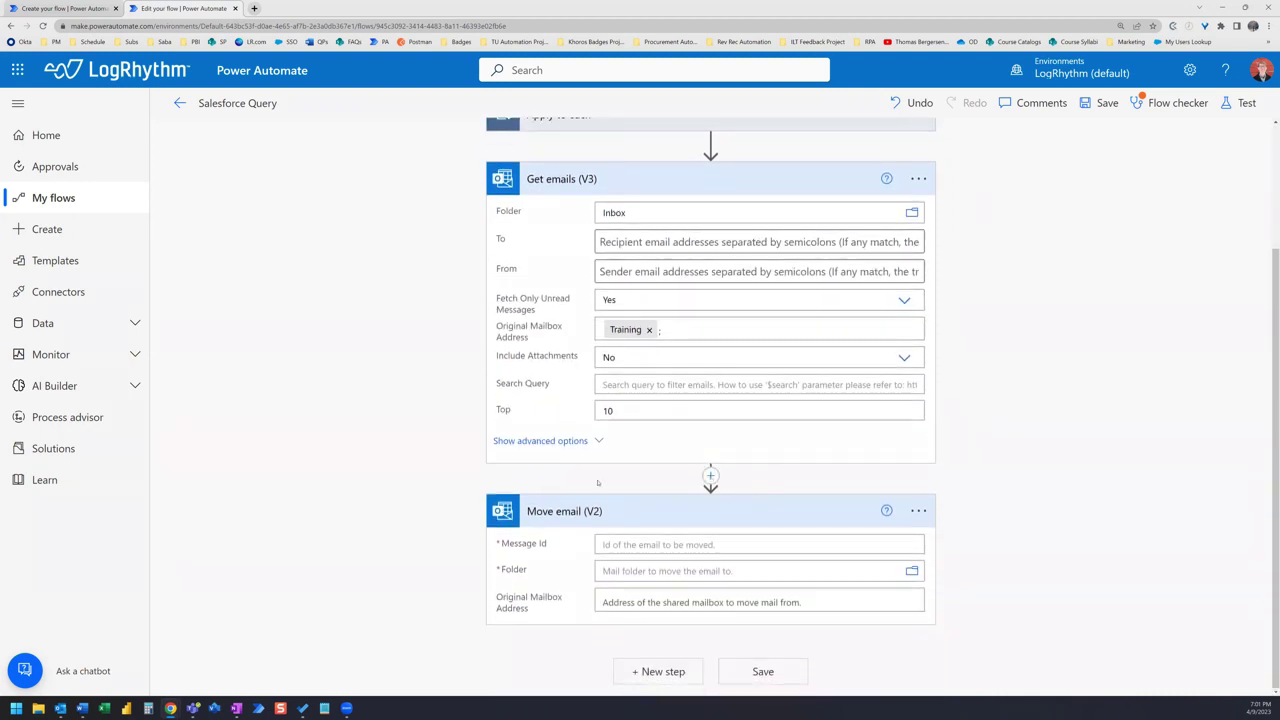
{"action": "left_click", "coordinate": [628, 545]}
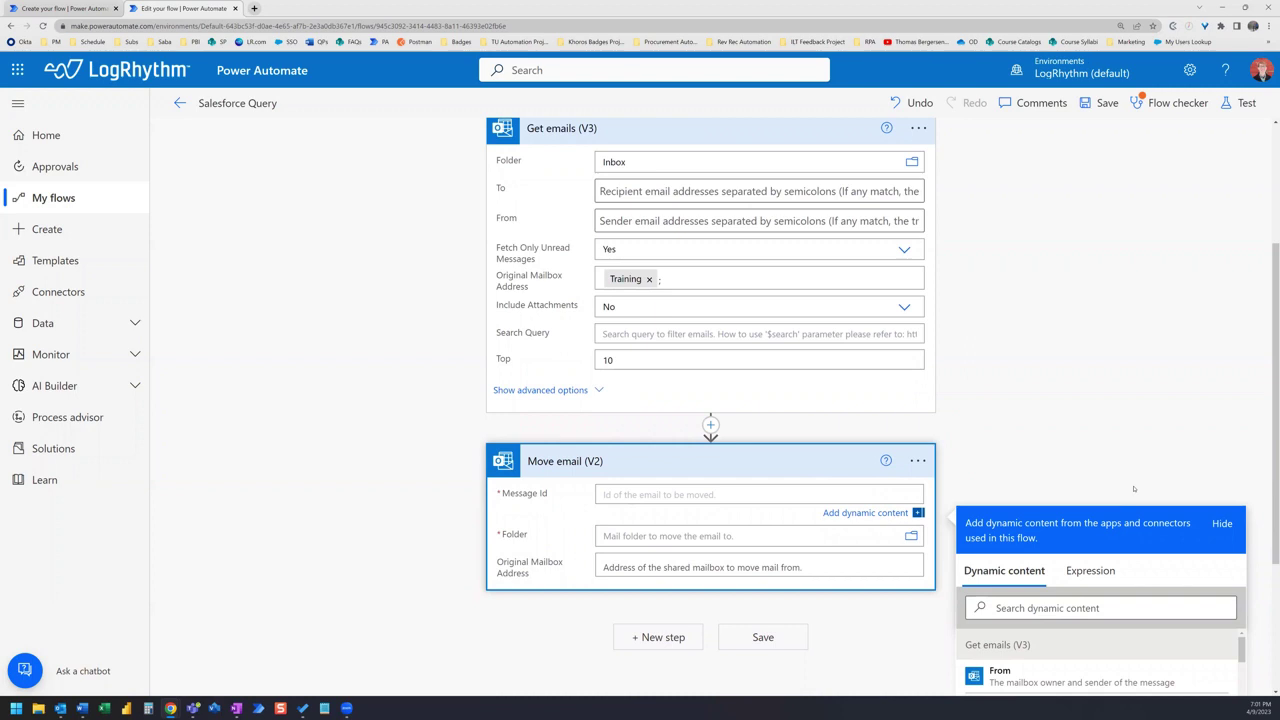
{"action": "scroll", "coordinate": [1140, 495], "scroll_direction": "down", "scroll_amount": 1}
{"action": "scroll", "coordinate": [1155, 510], "scroll_direction": "down", "scroll_amount": 1}
{"action": "scroll", "coordinate": [1170, 525], "scroll_direction": "down", "scroll_amount": 1}
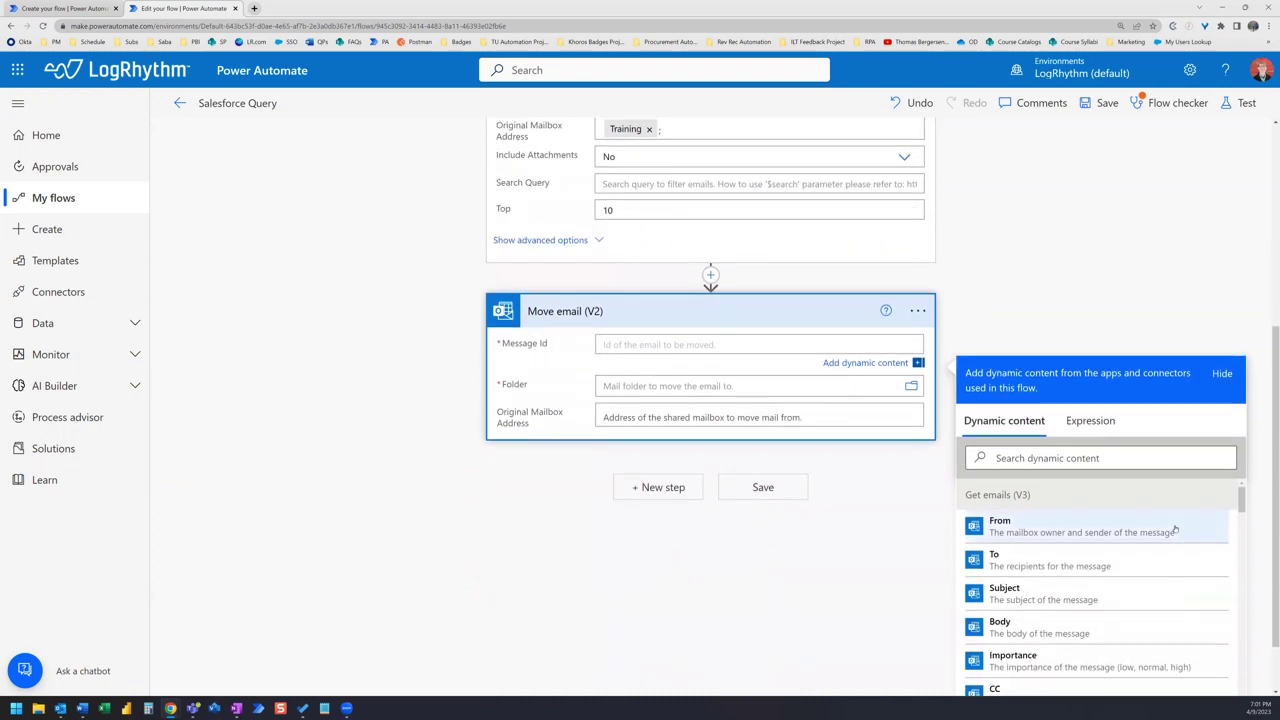
{"action": "scroll", "coordinate": [1165, 535], "scroll_direction": "down", "scroll_amount": 1}
{"action": "scroll", "coordinate": [1120, 555], "scroll_direction": "down", "scroll_amount": 1}
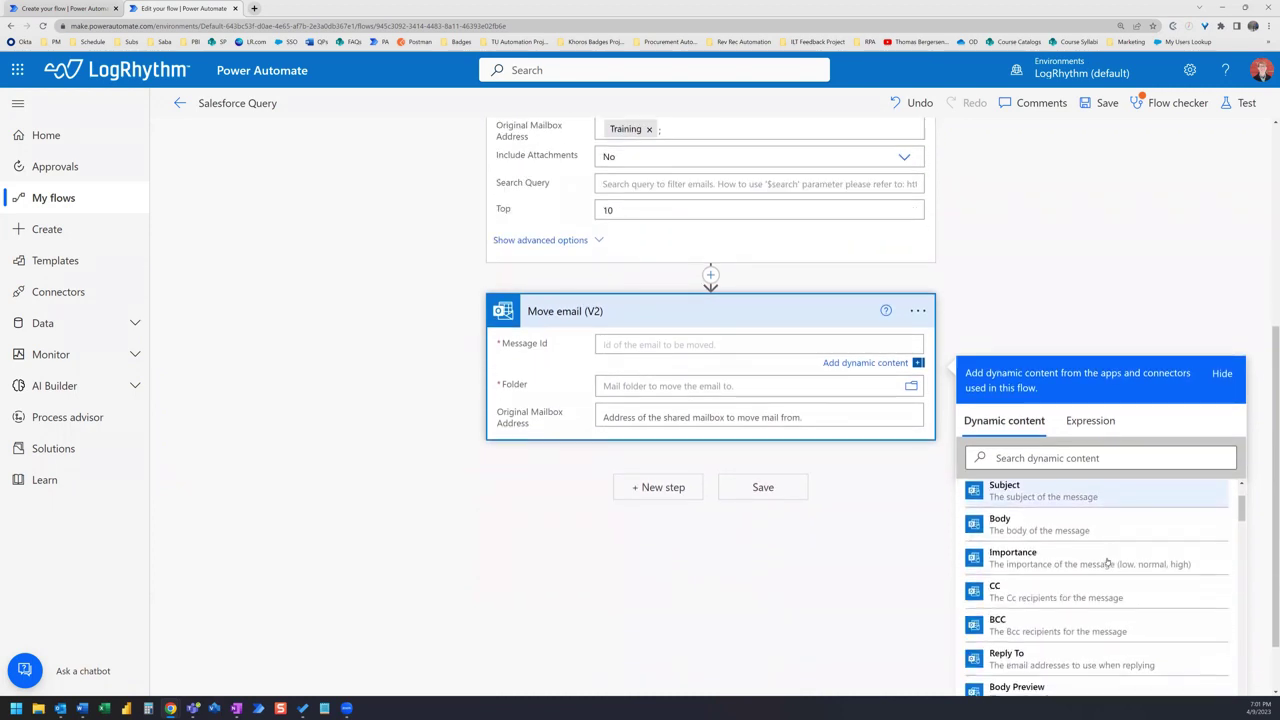
{"action": "scroll", "coordinate": [1095, 567], "scroll_direction": "down", "scroll_amount": 1}
{"action": "scroll", "coordinate": [1080, 571], "scroll_direction": "down", "scroll_amount": 1}
{"action": "scroll", "coordinate": [1060, 576], "scroll_direction": "down", "scroll_amount": 1}
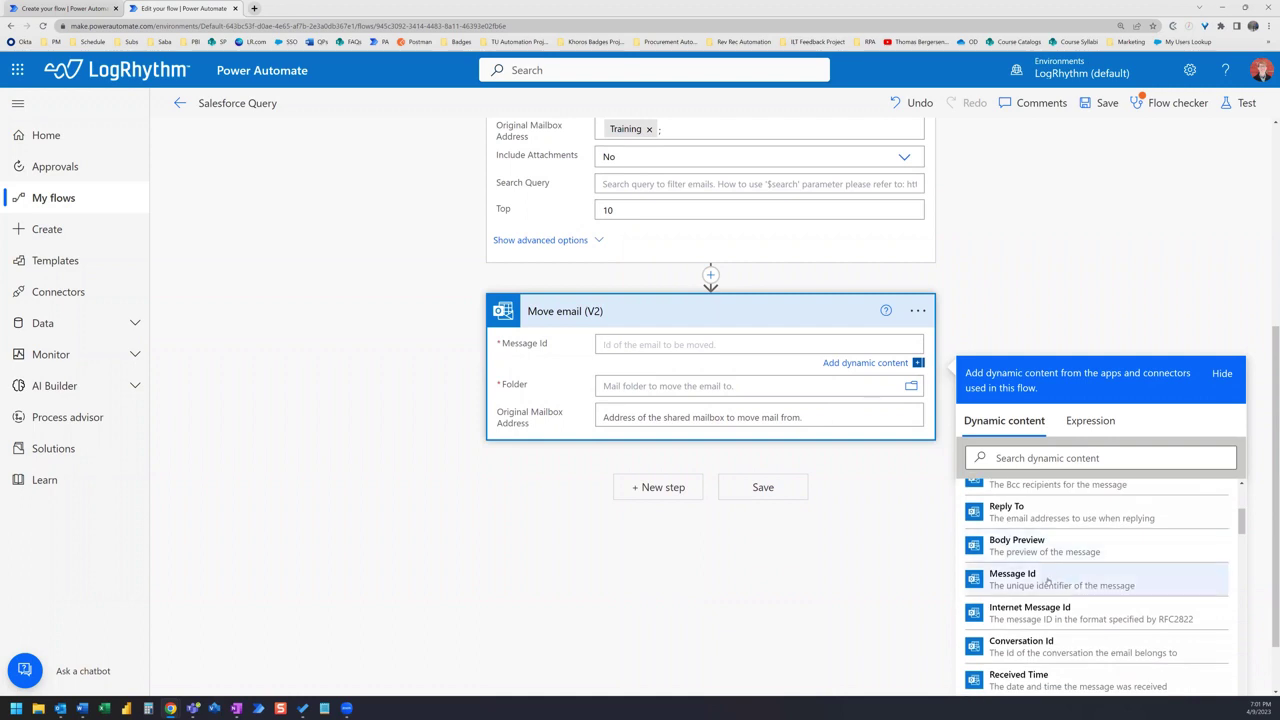
{"action": "left_click", "coordinate": [1040, 578]}
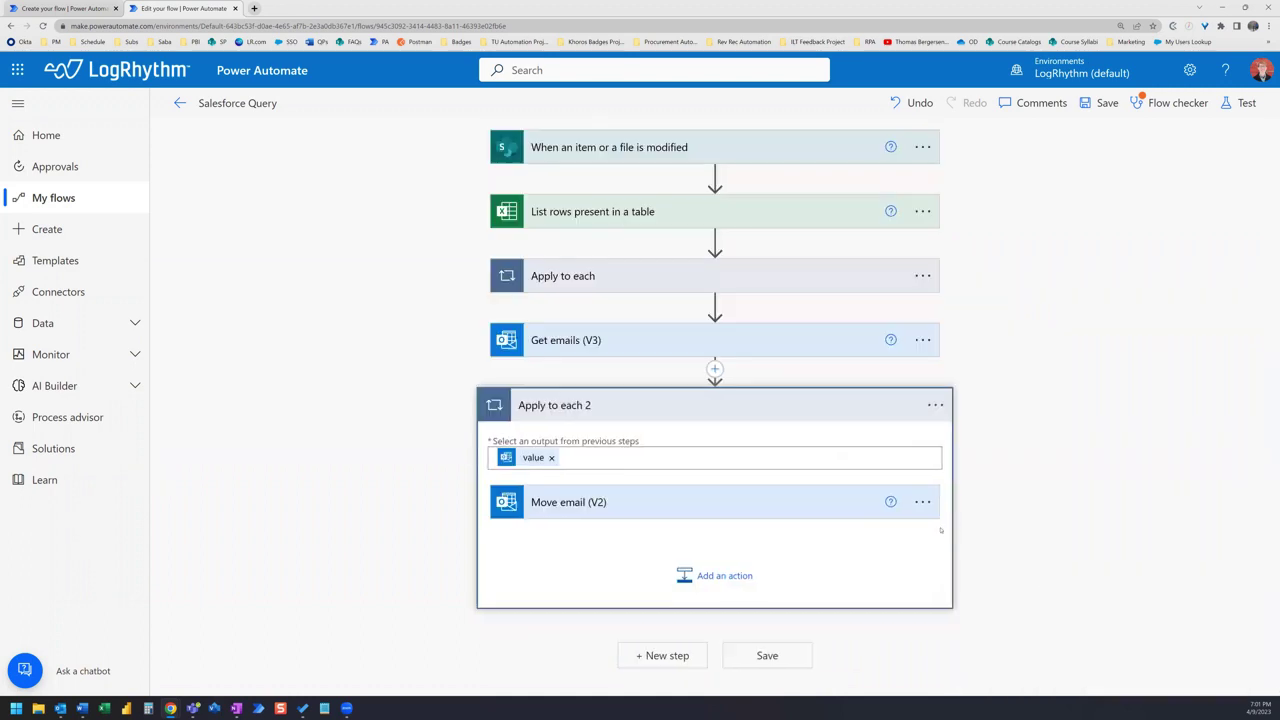
{"action": "left_click", "coordinate": [610, 502]}
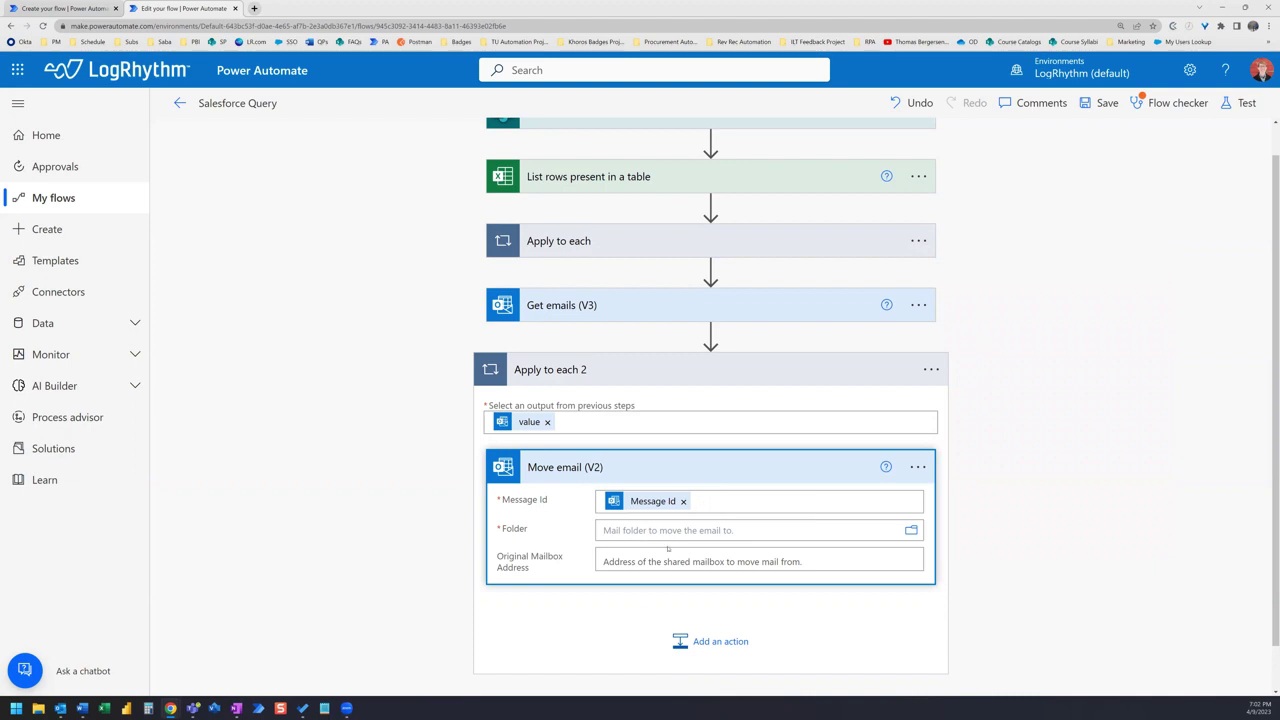
{"action": "mouse_move", "coordinate": [662, 530]}
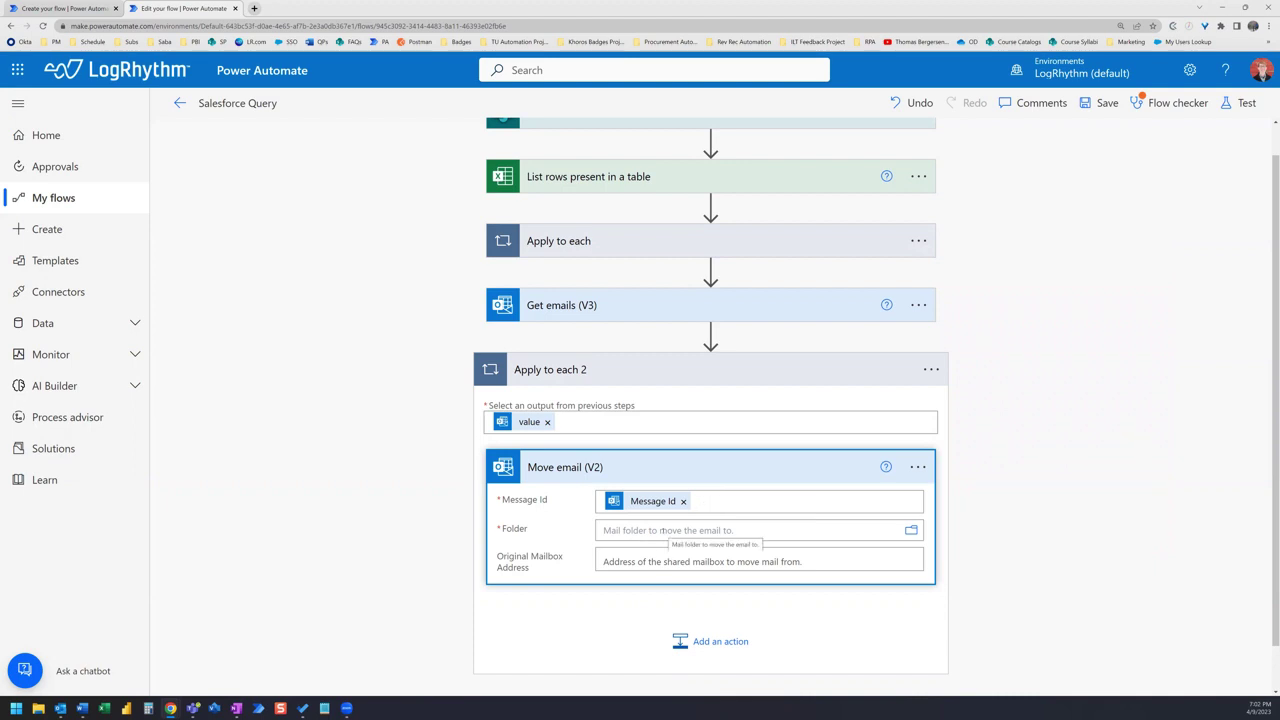
{"action": "left_click", "coordinate": [636, 561]}
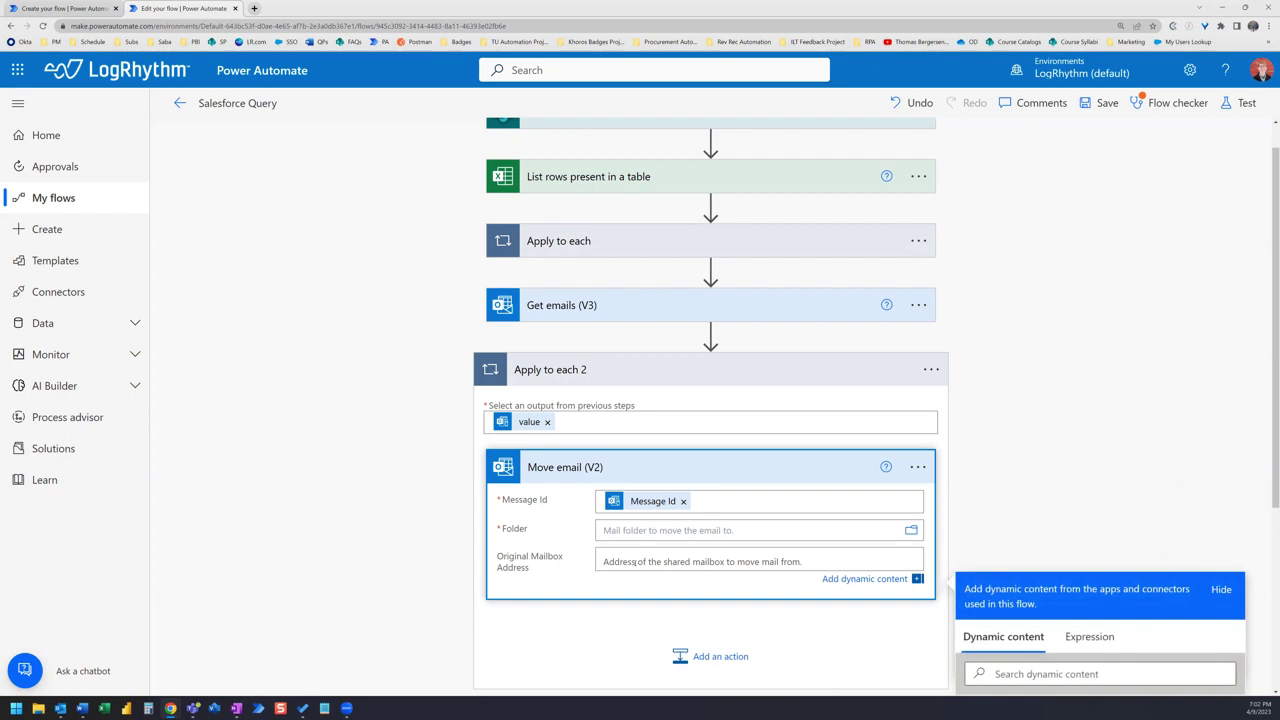
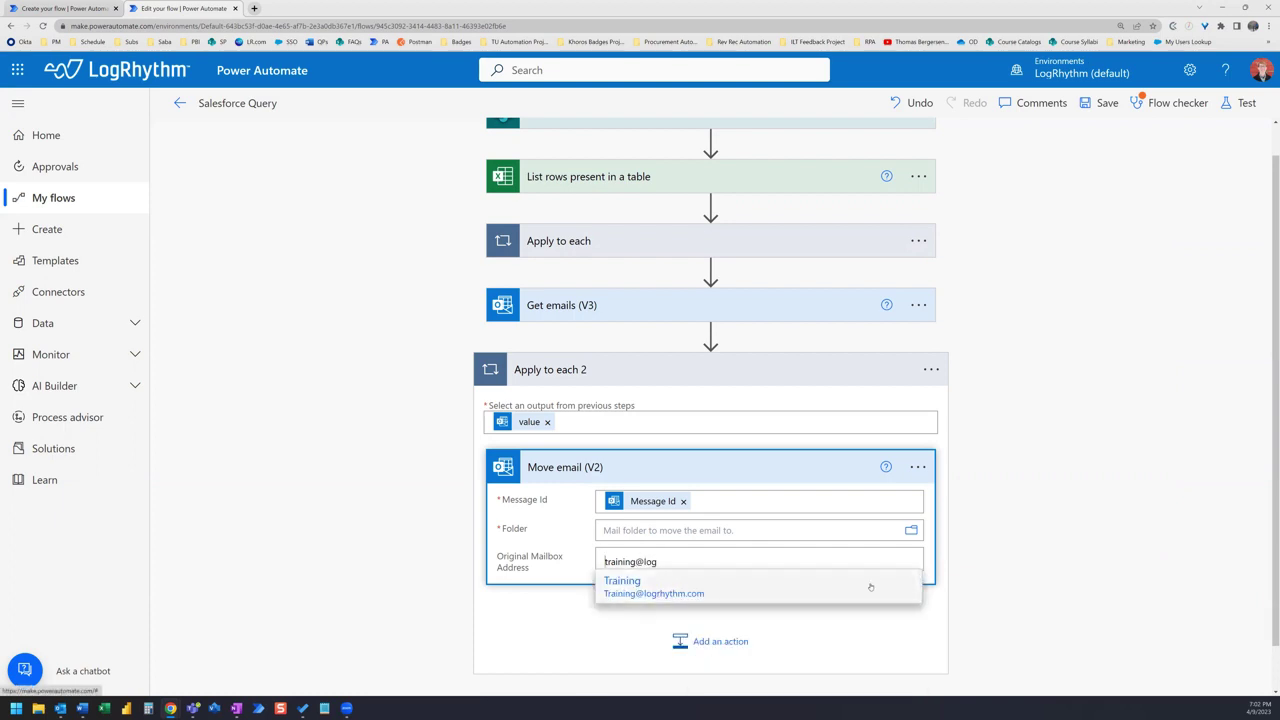
{"action": "left_click", "coordinate": [870, 587]}
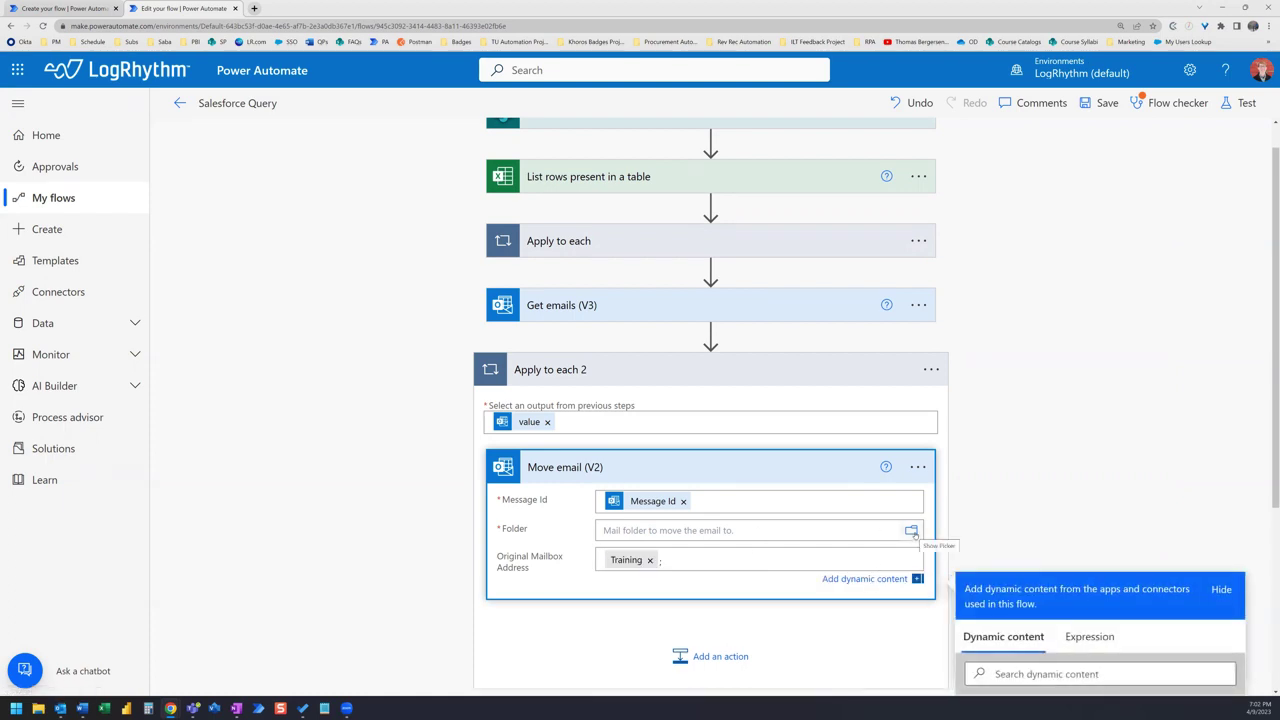
Step: Set Move email's destination folder to the MISC. subfolder under Inbox
{"action": "left_click", "coordinate": [911, 531]}
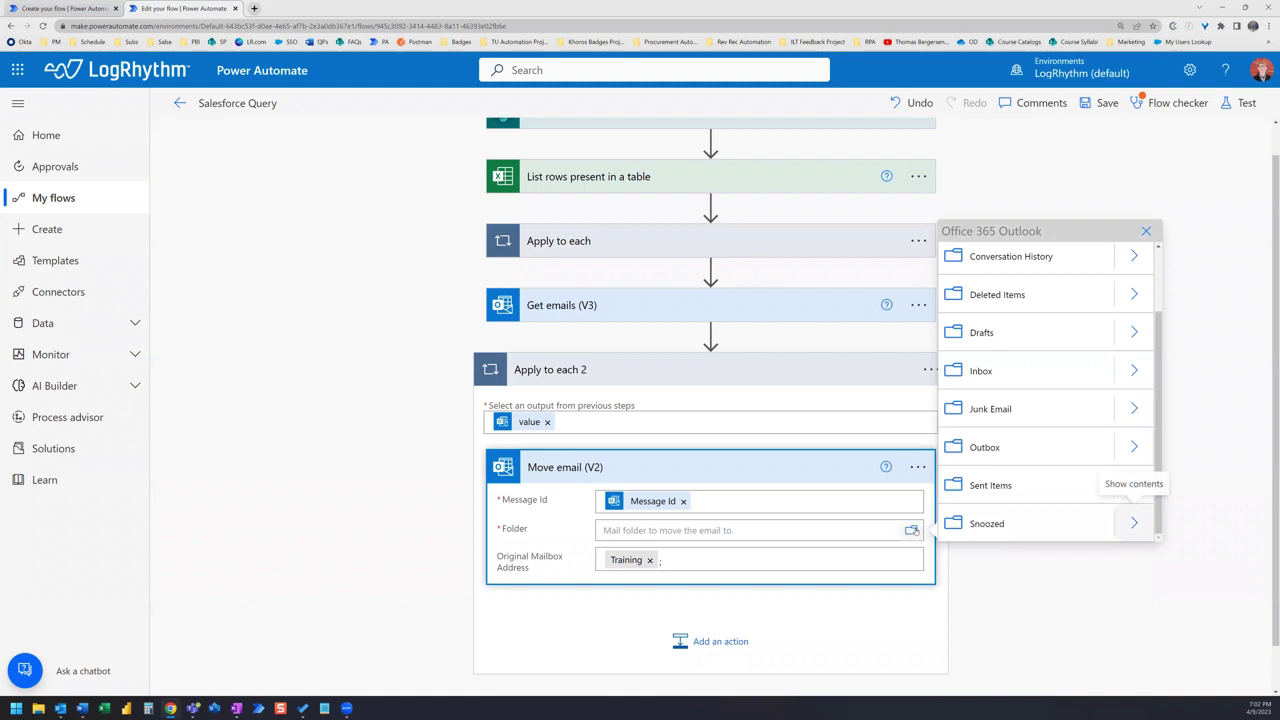
{"action": "left_click", "coordinate": [1134, 372]}
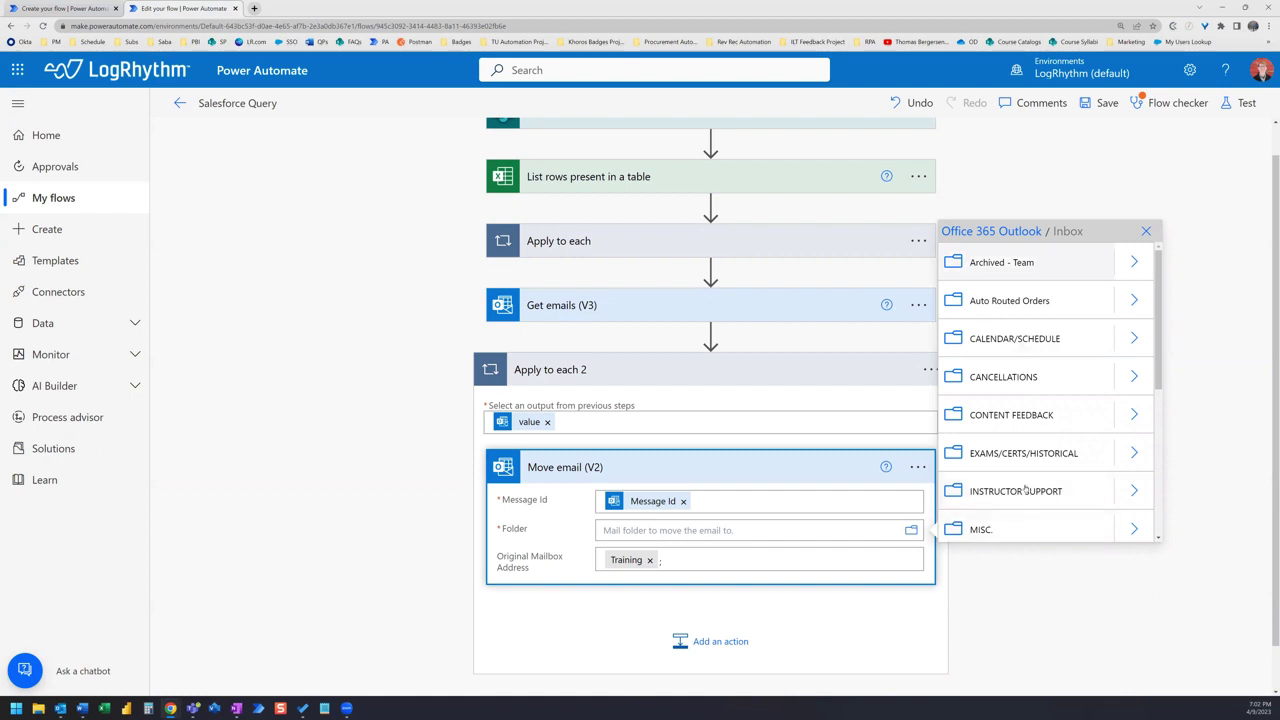
{"action": "left_click", "coordinate": [983, 528]}
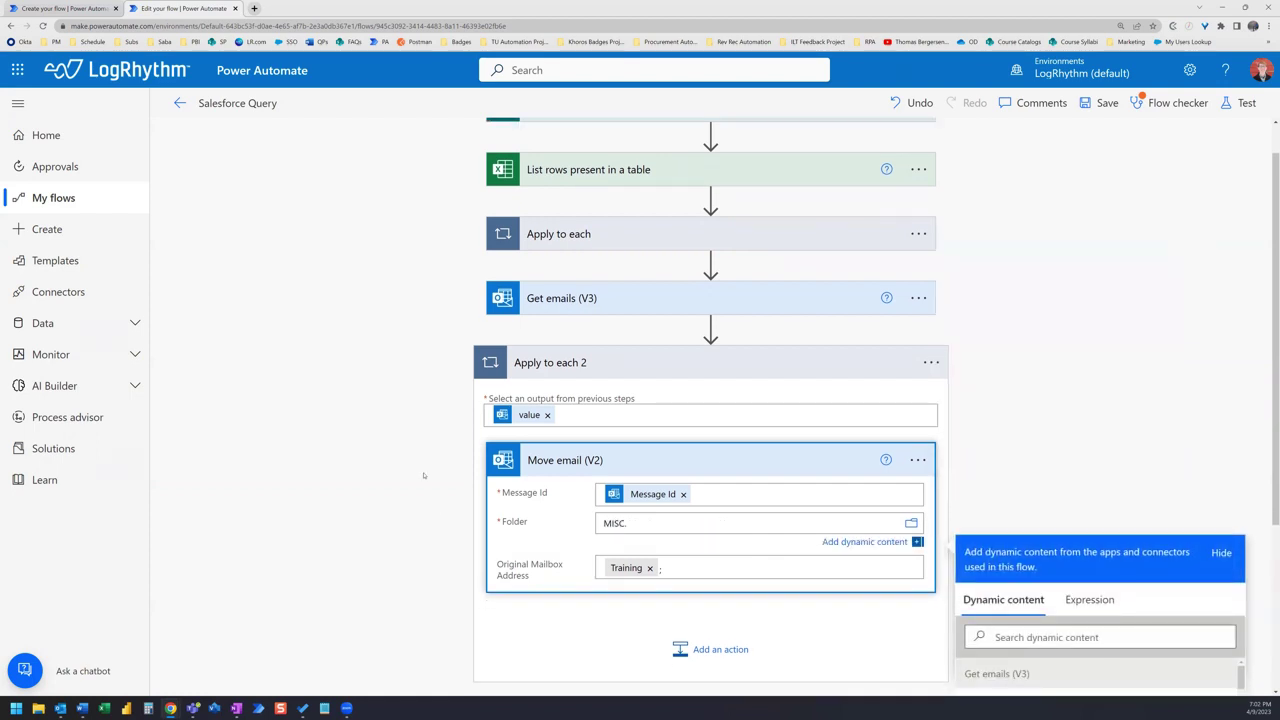
{"action": "scroll", "coordinate": [876, 368], "scroll_direction": "down", "scroll_amount": 1}
{"action": "left_click", "coordinate": [1086, 372]}
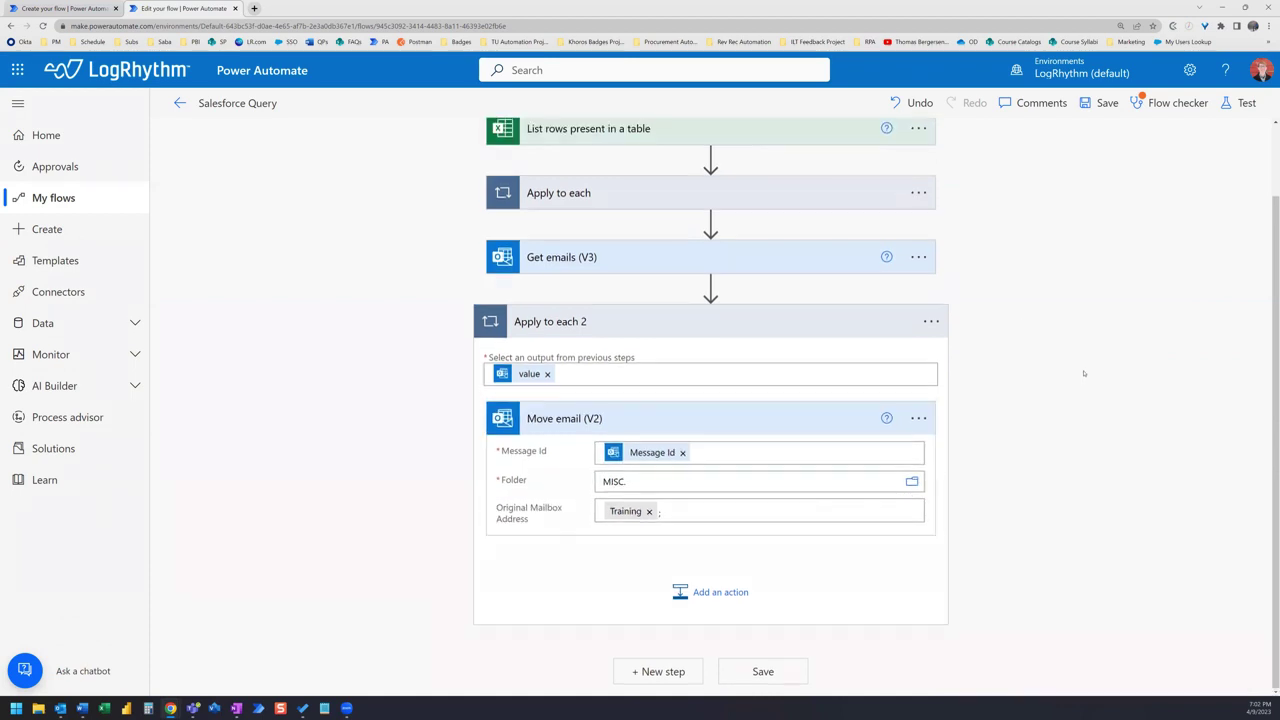